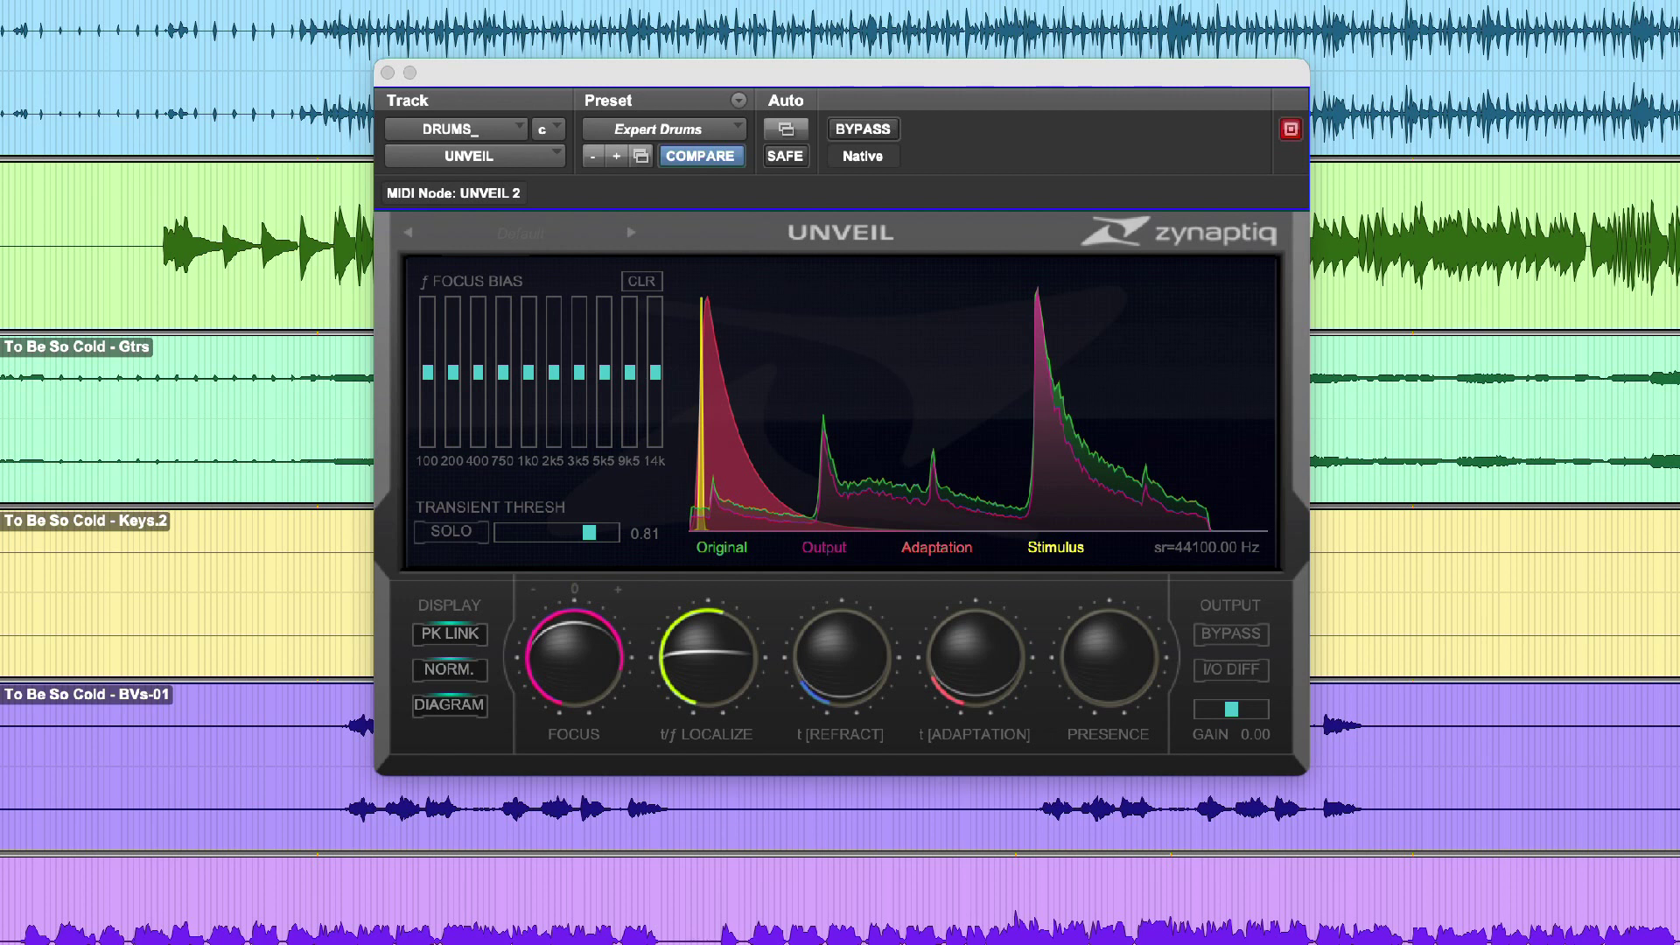
Step: Sweep the drums' UNVEIL Focus down to about 0.26, up to full, then settle at 0.81
left_click(651, 624)
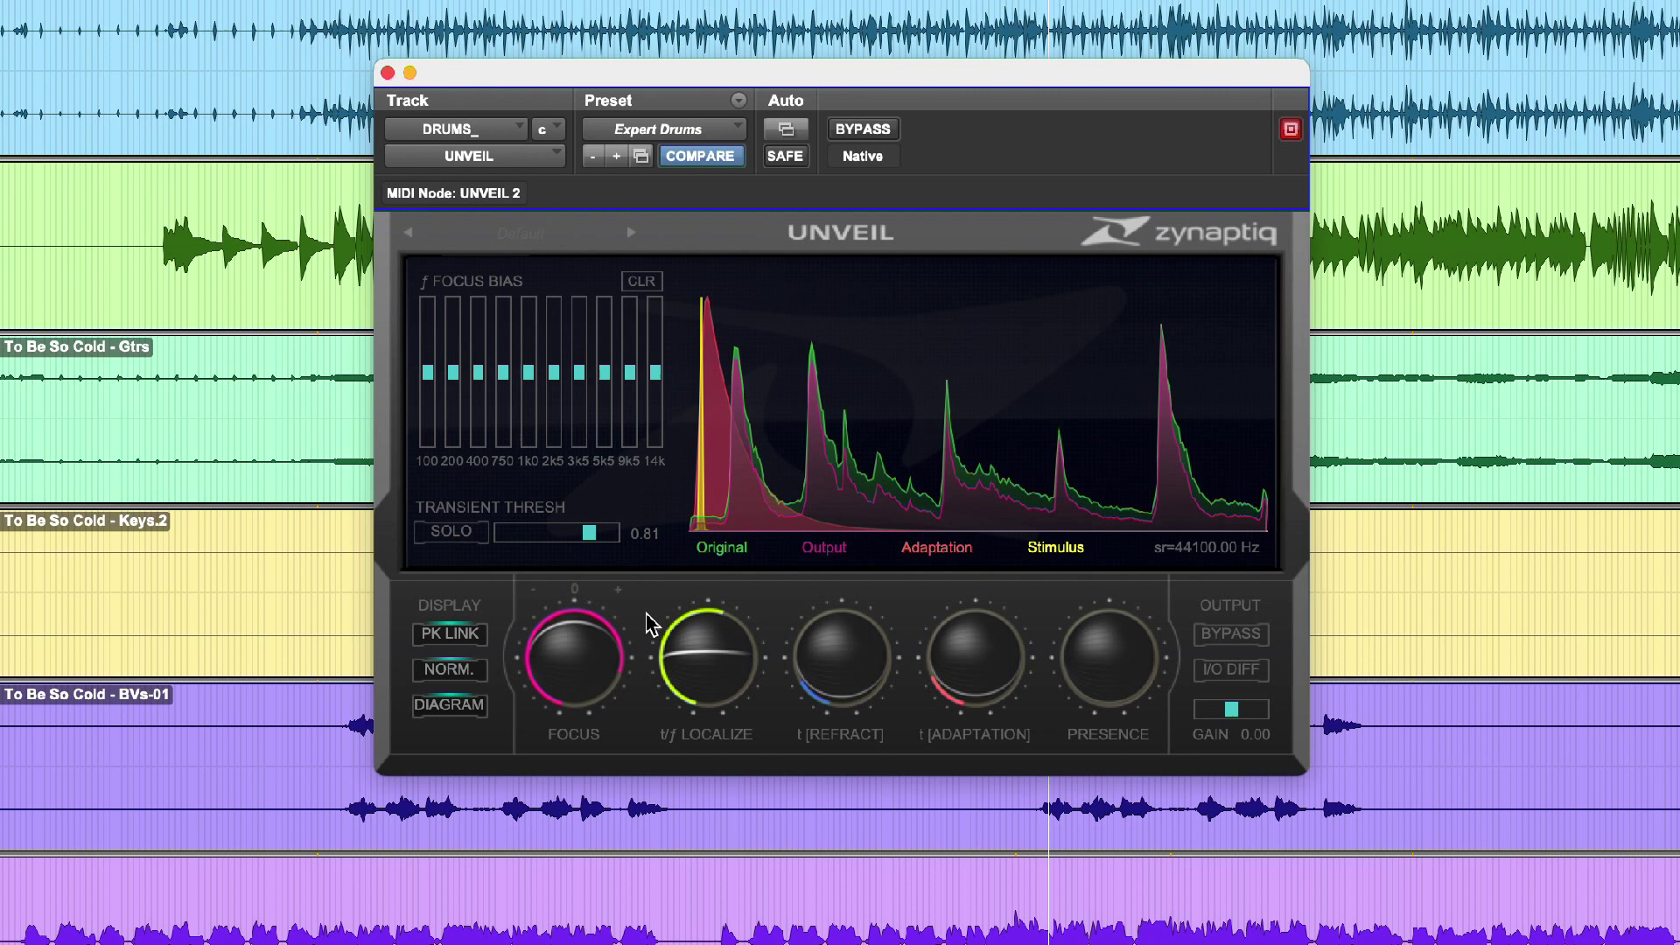
left_click_drag(602, 650, 603, 678)
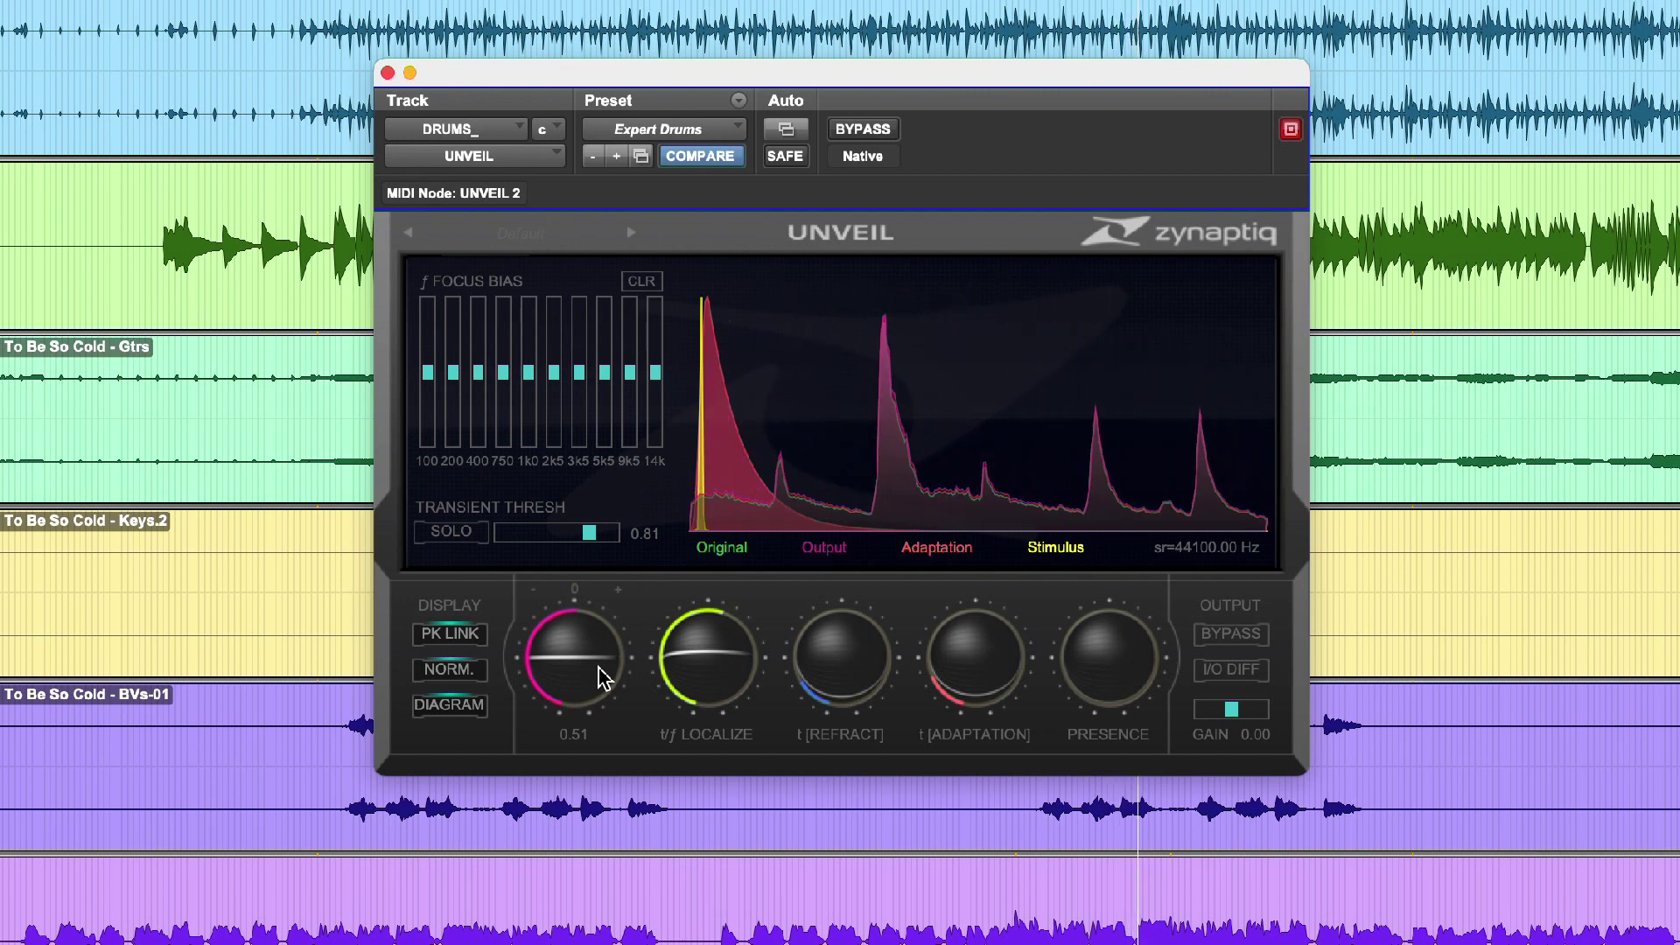
left_click_drag(604, 678, 604, 702)
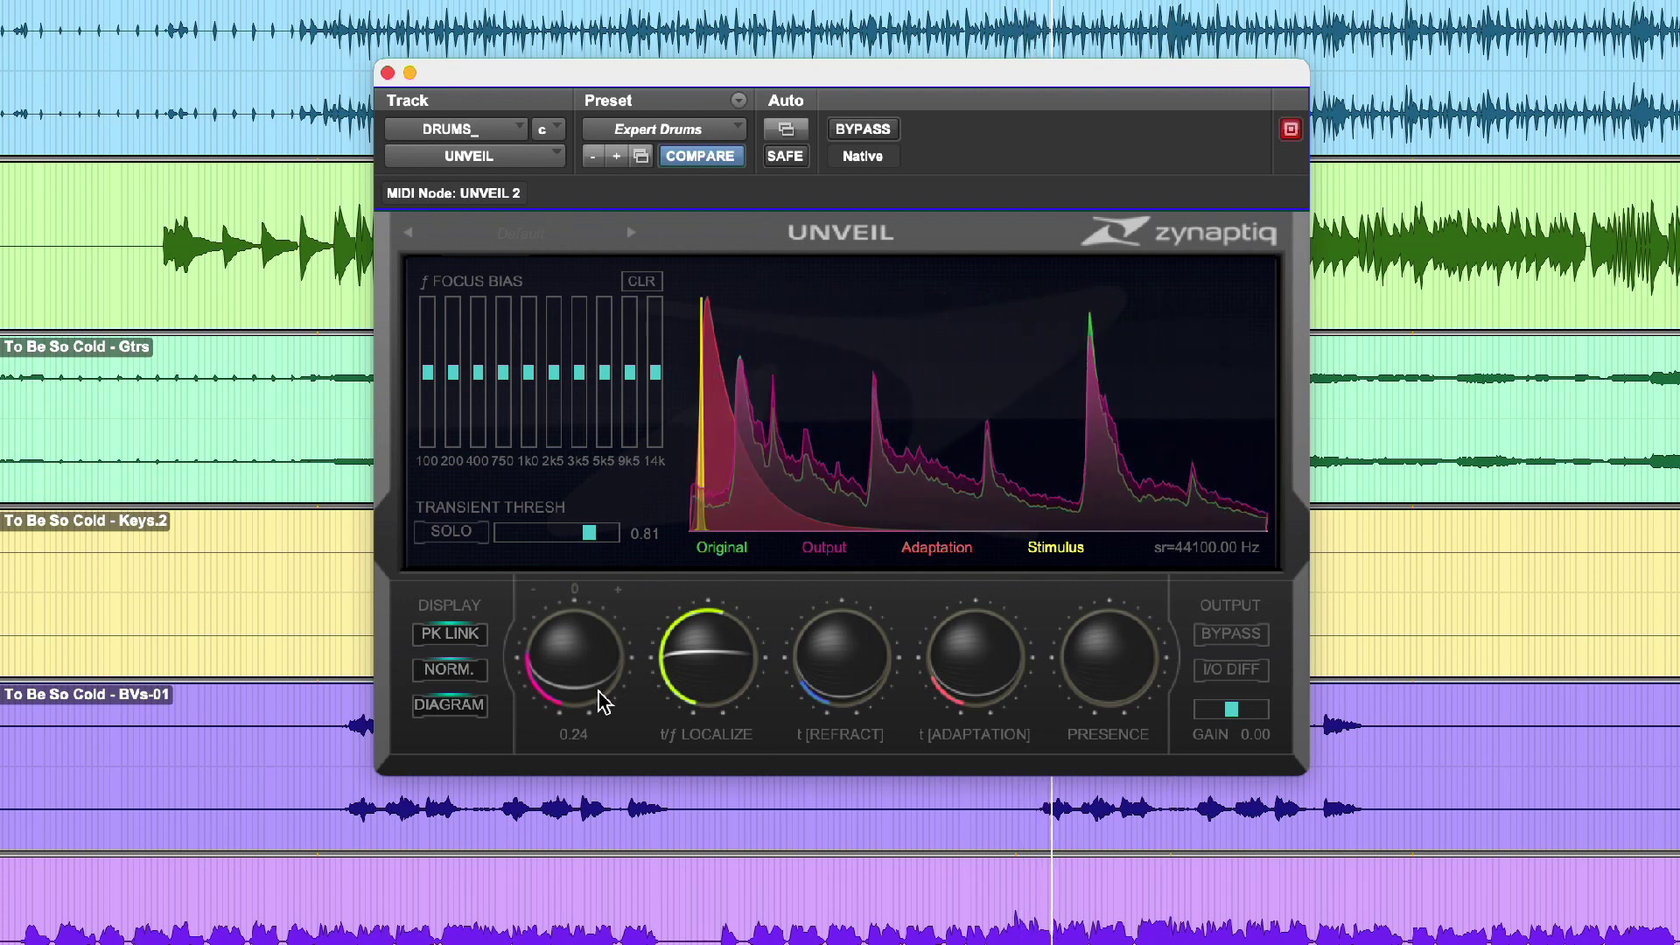
left_click_drag(604, 702, 603, 615)
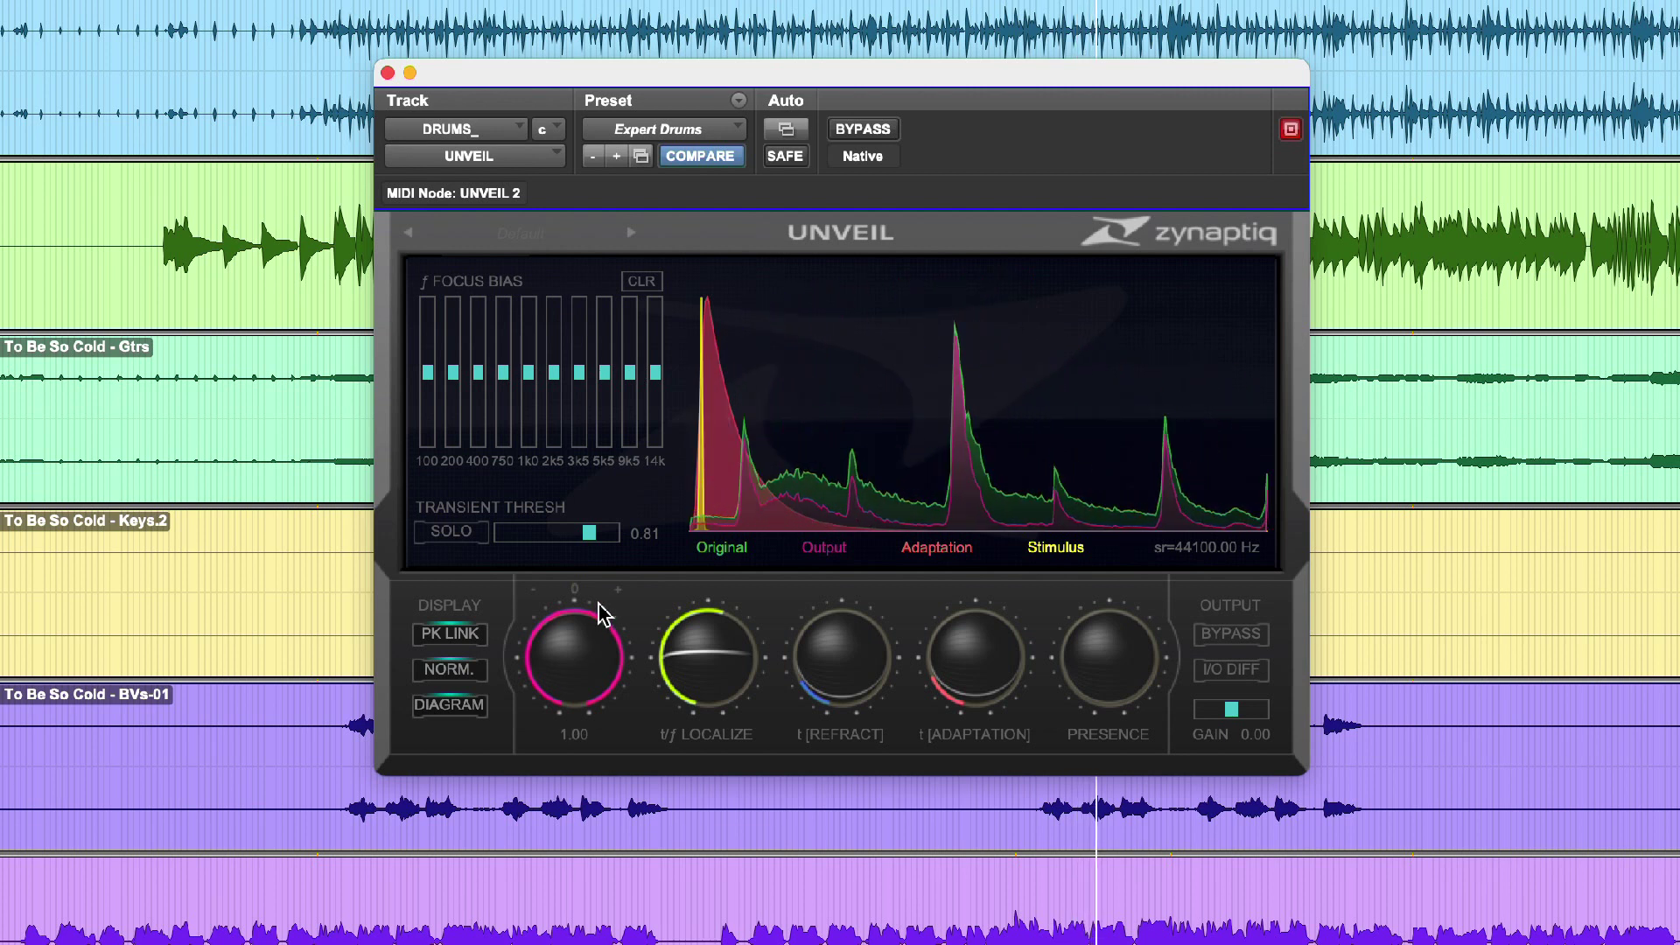
left_click_drag(603, 637, 598, 652)
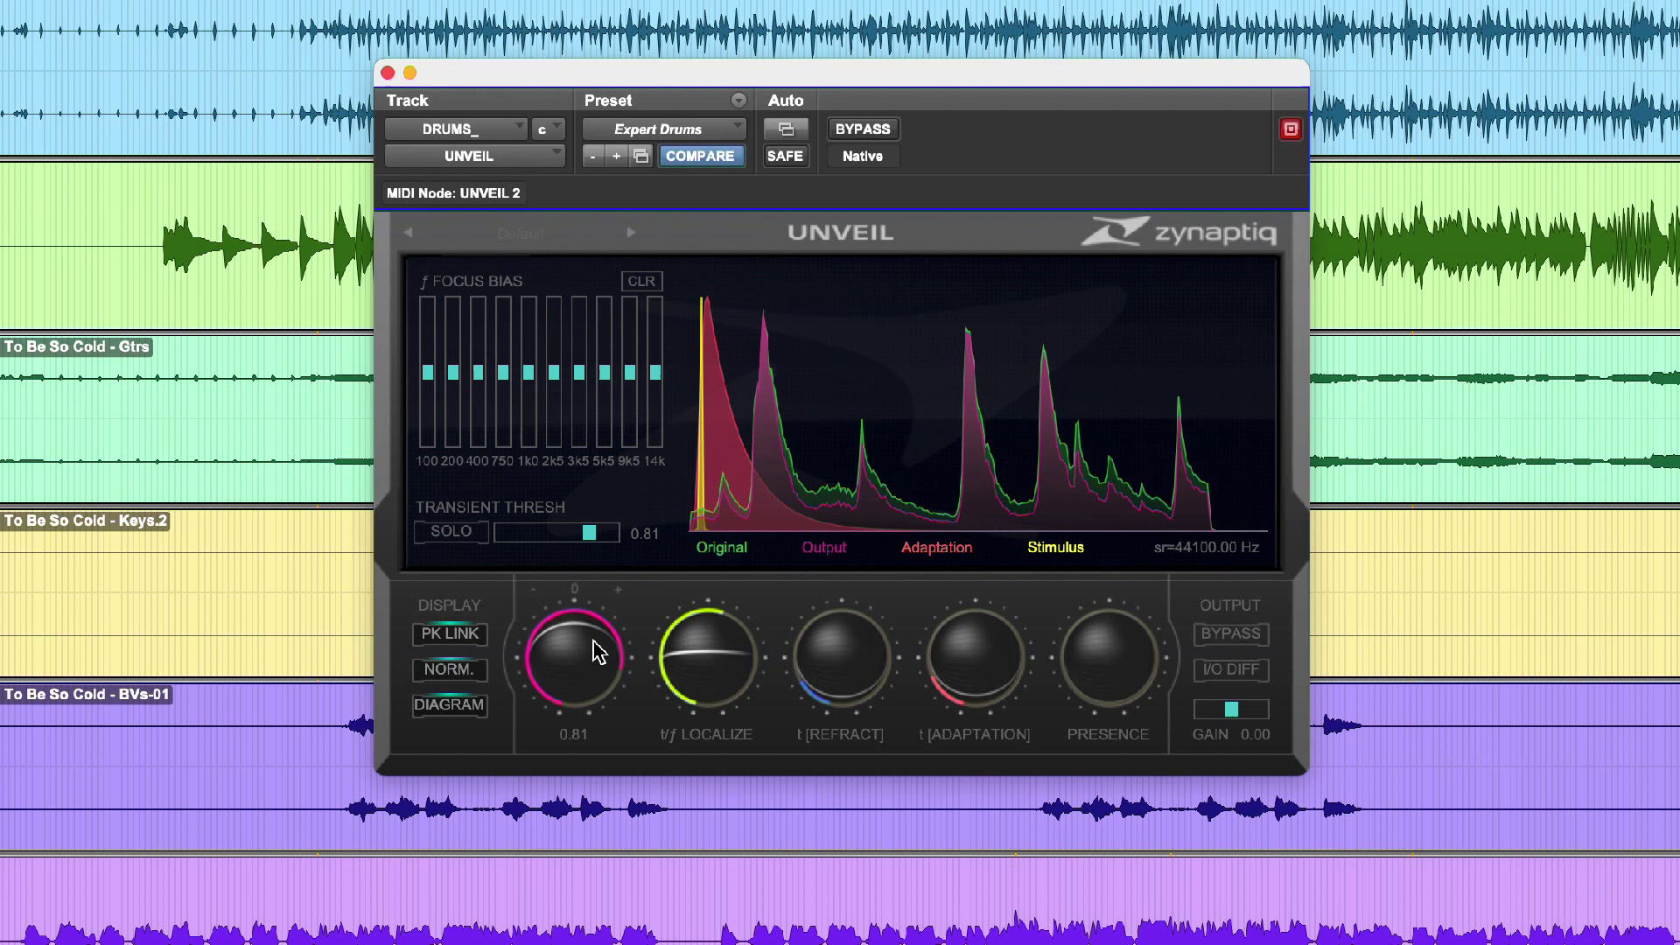
Step: Solo the drum transients, try thresholds 0.32 and 0.45, then raise Focus to 0.90
left_click(456, 531)
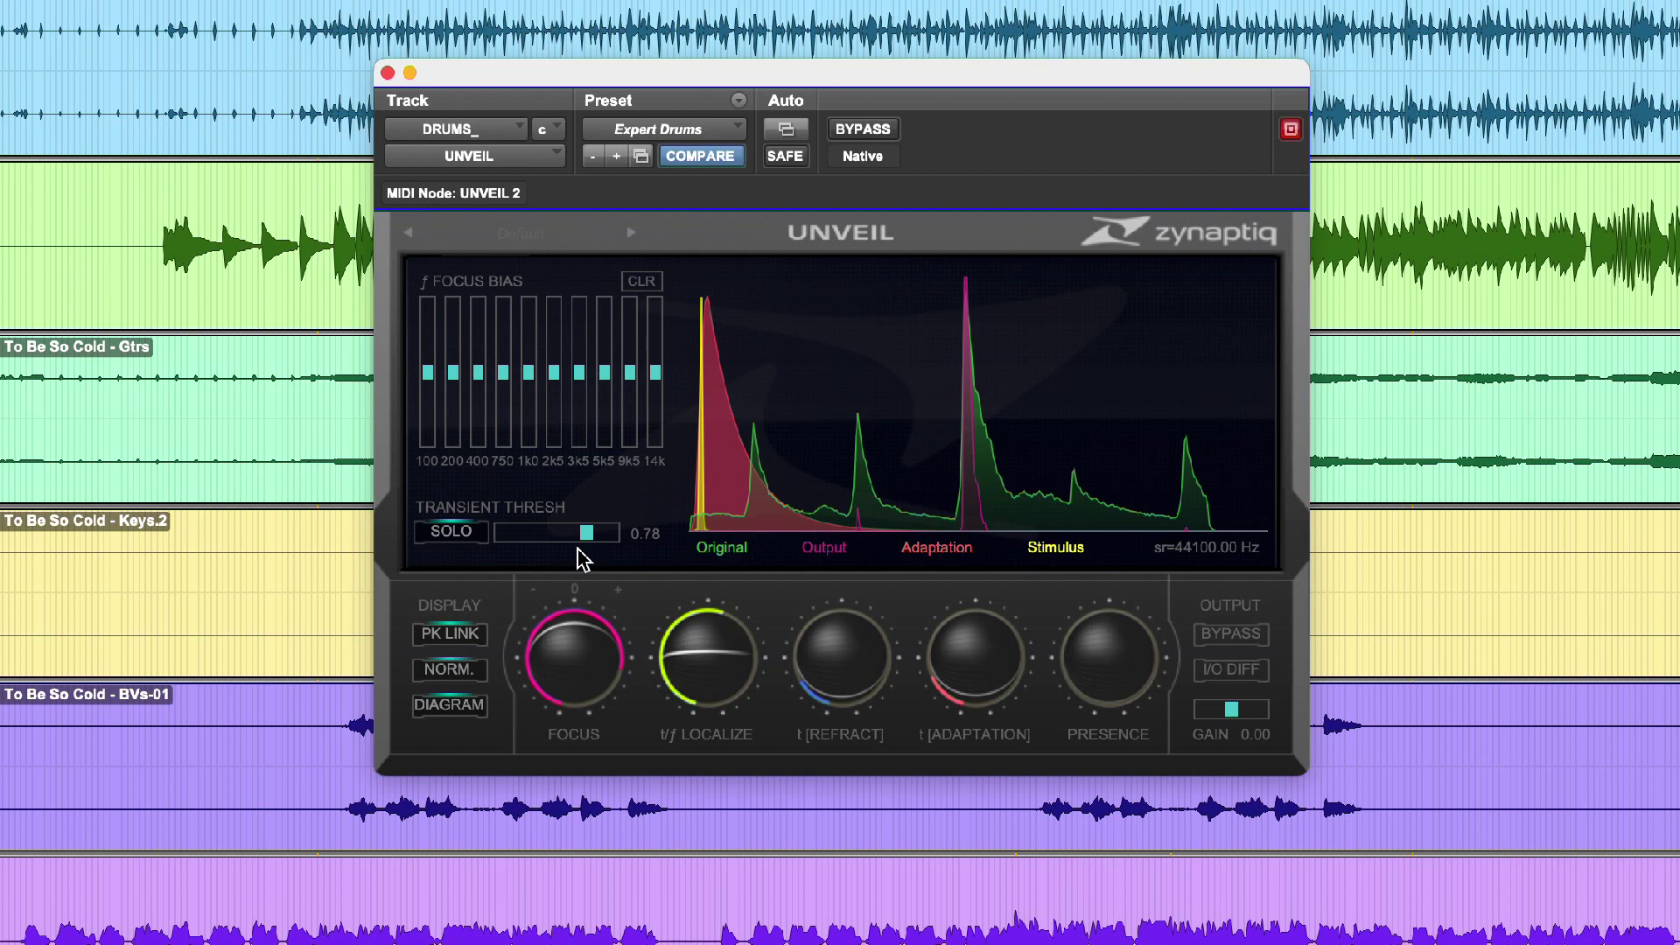
left_click_drag(587, 532, 517, 538)
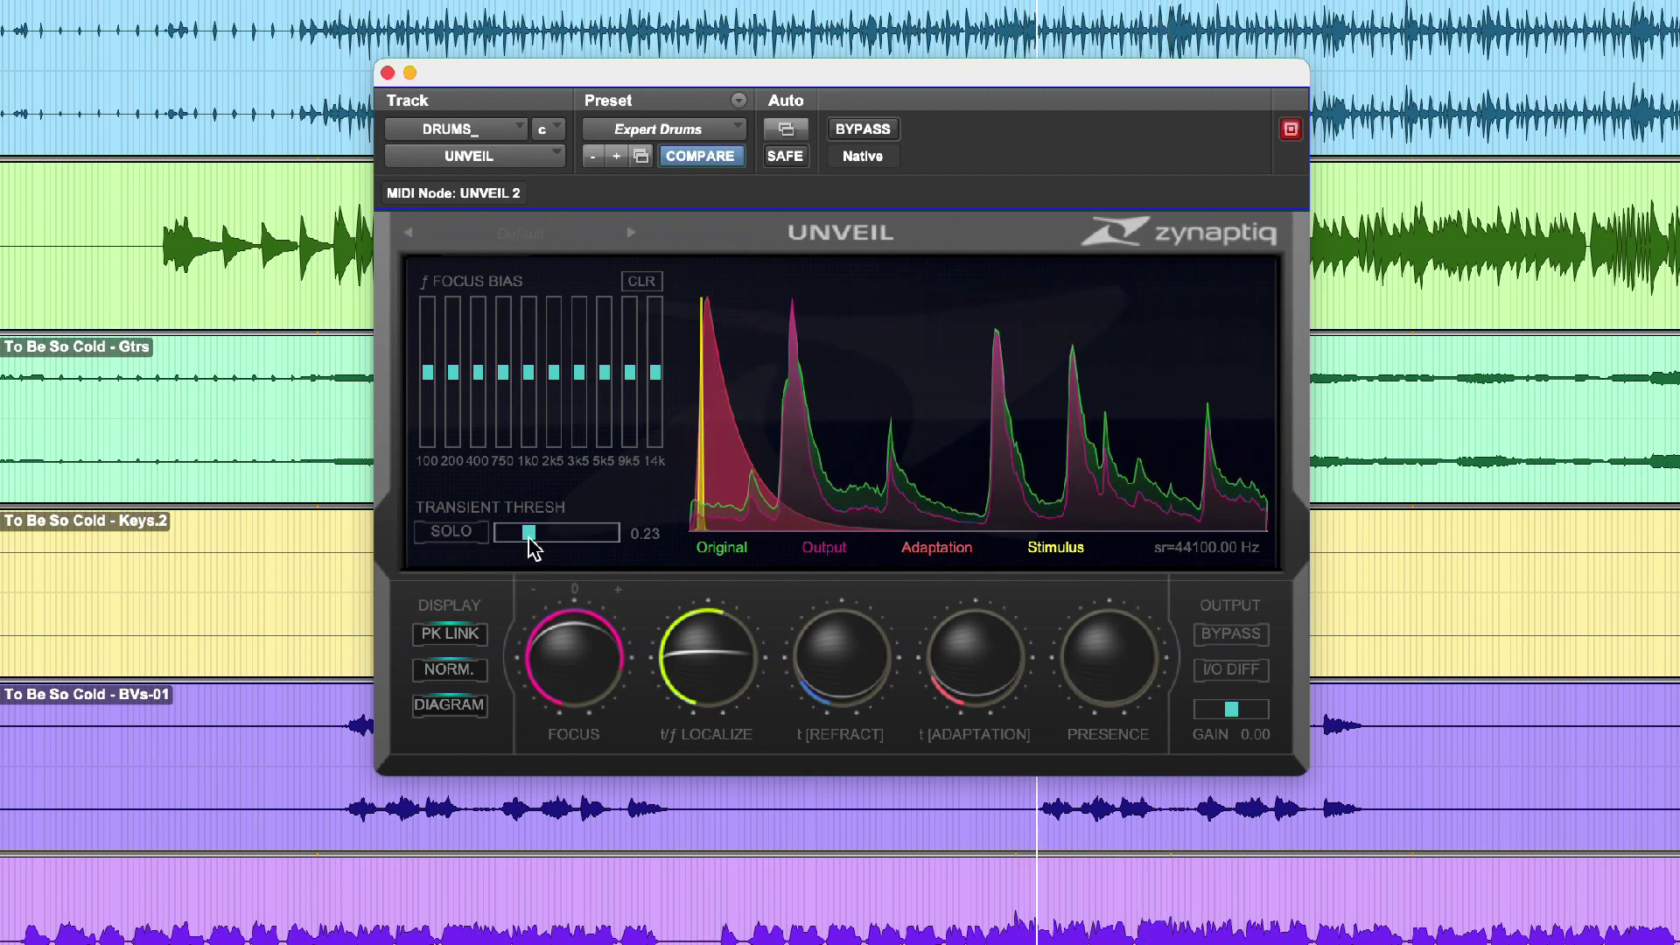
mouse_move(523, 536)
left_mouse_down()
mouse_move(595, 548)
mouse_move(589, 565)
left_mouse_up()
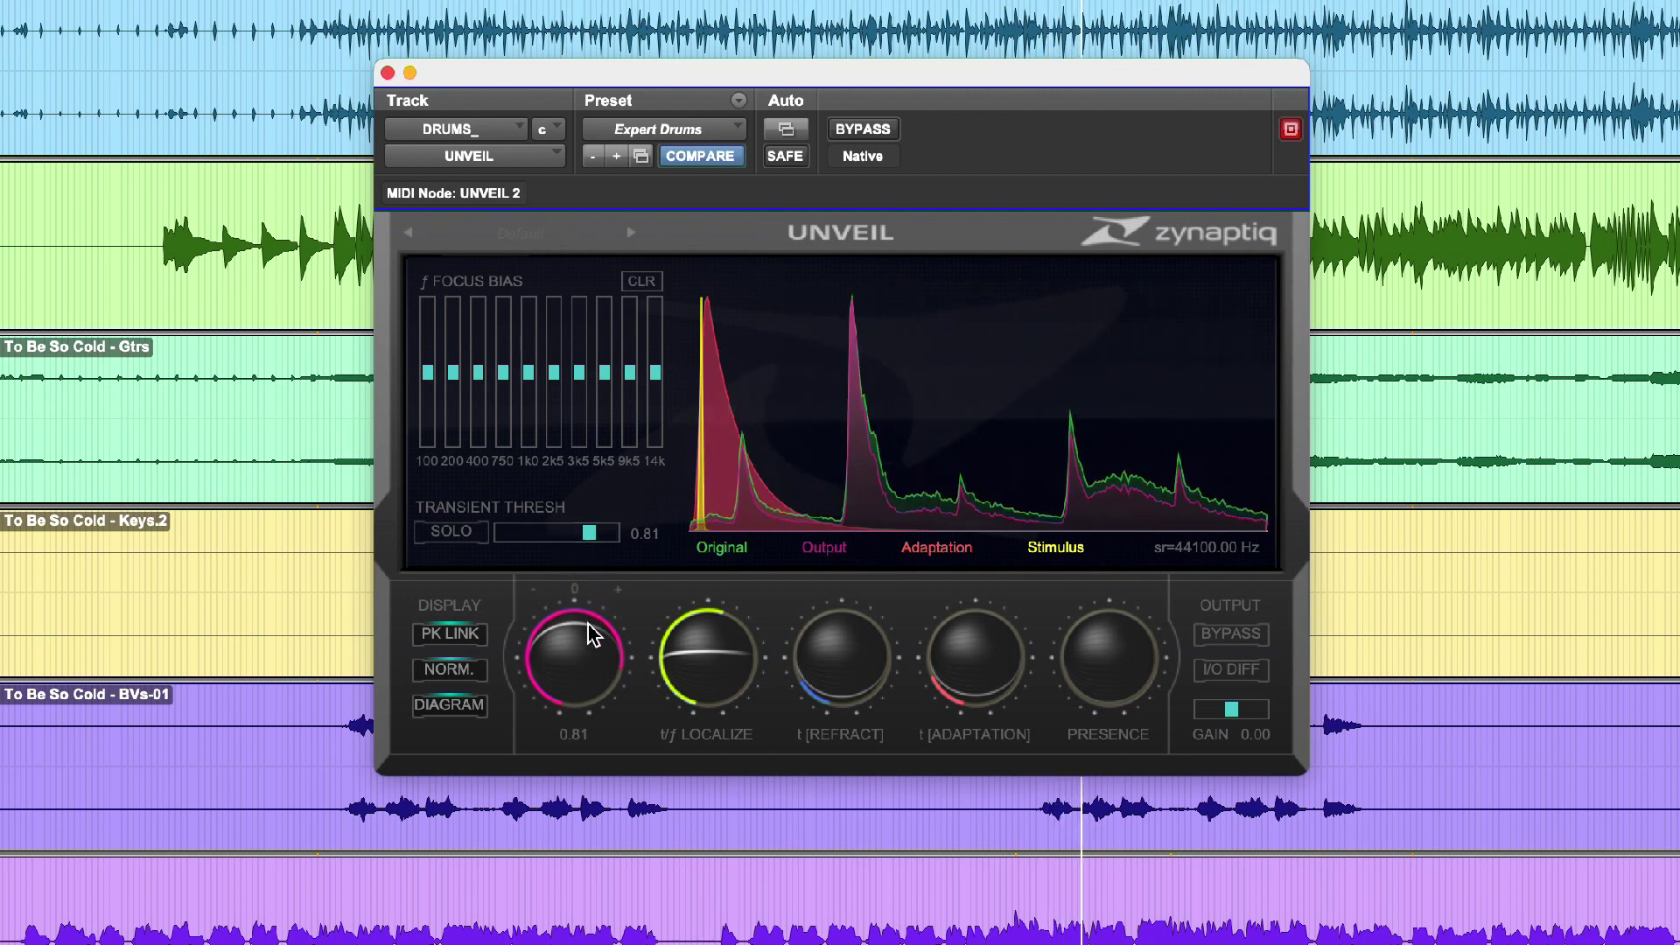
left_click_drag(595, 642, 598, 642)
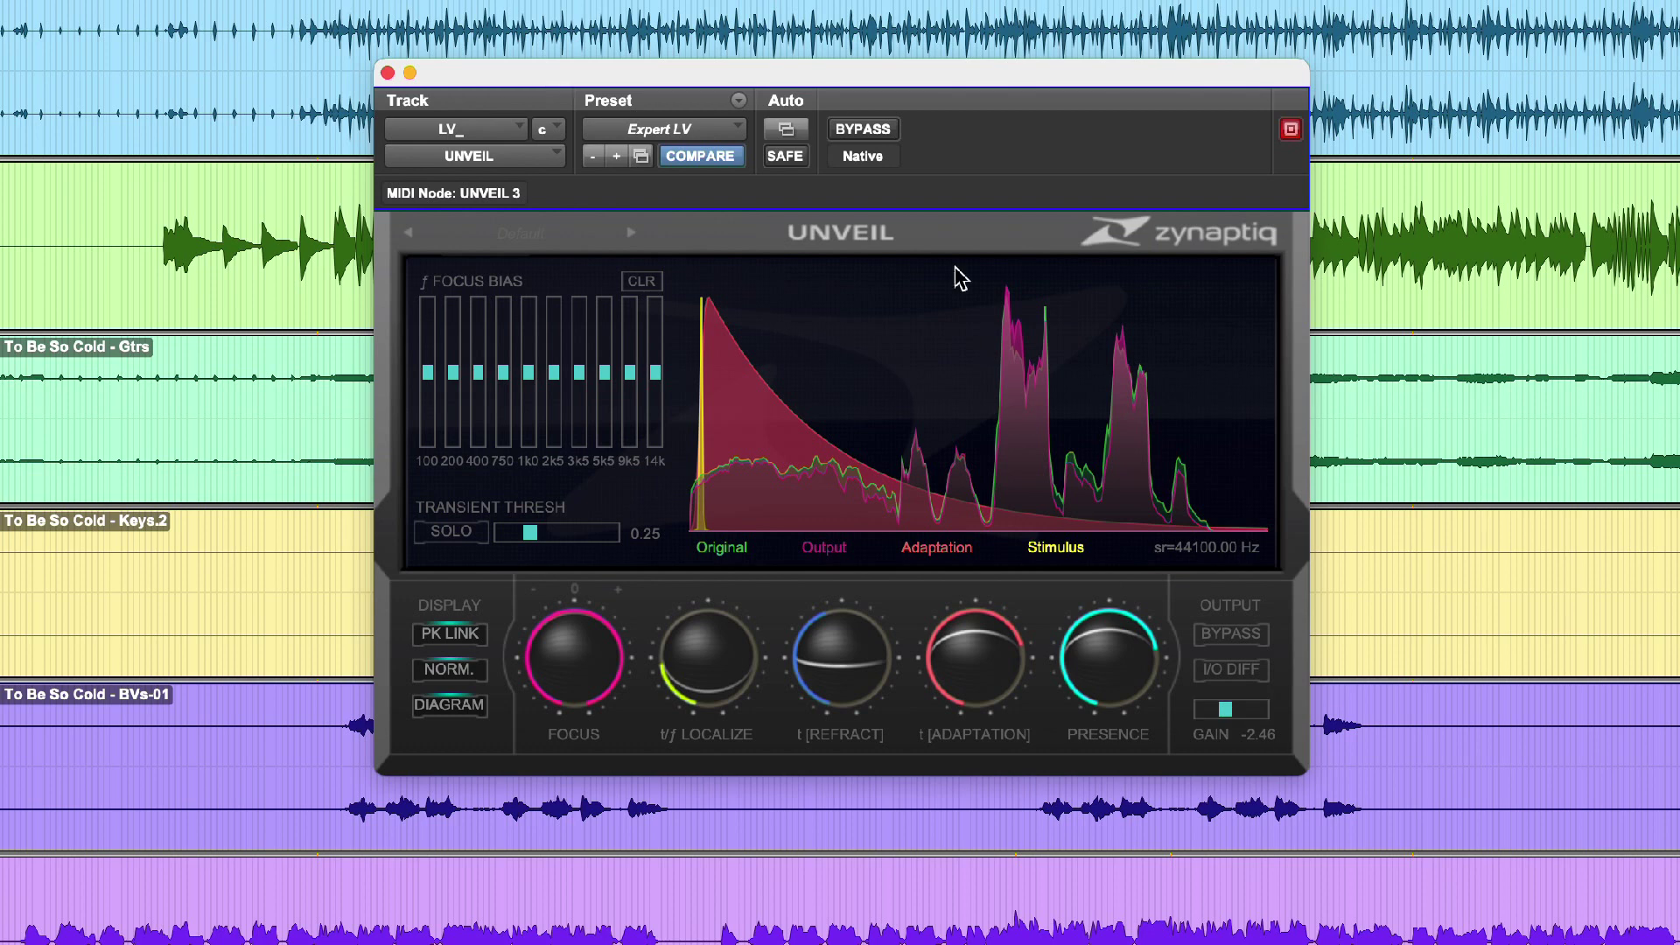
Step: Bypass the lead vocal's UNVEIL while keeping the Expert LV preset loaded
left_click(862, 130)
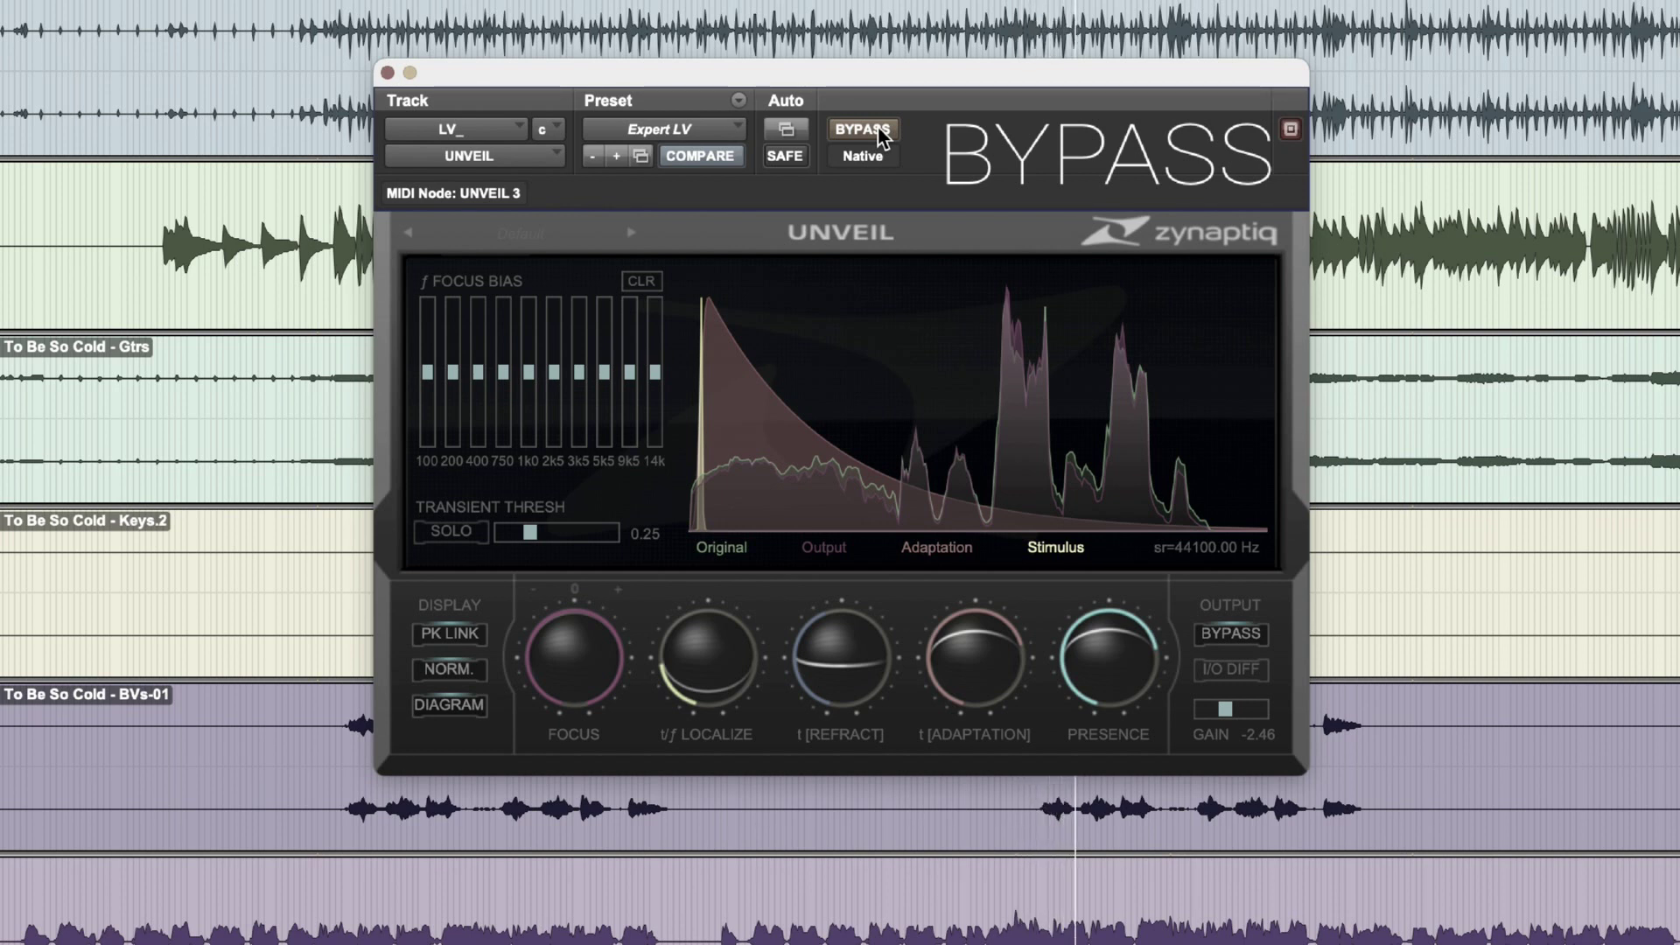
Step: A/B the lead vocal by toggling UNVEIL bypass off, on, and off again
left_click(875, 130)
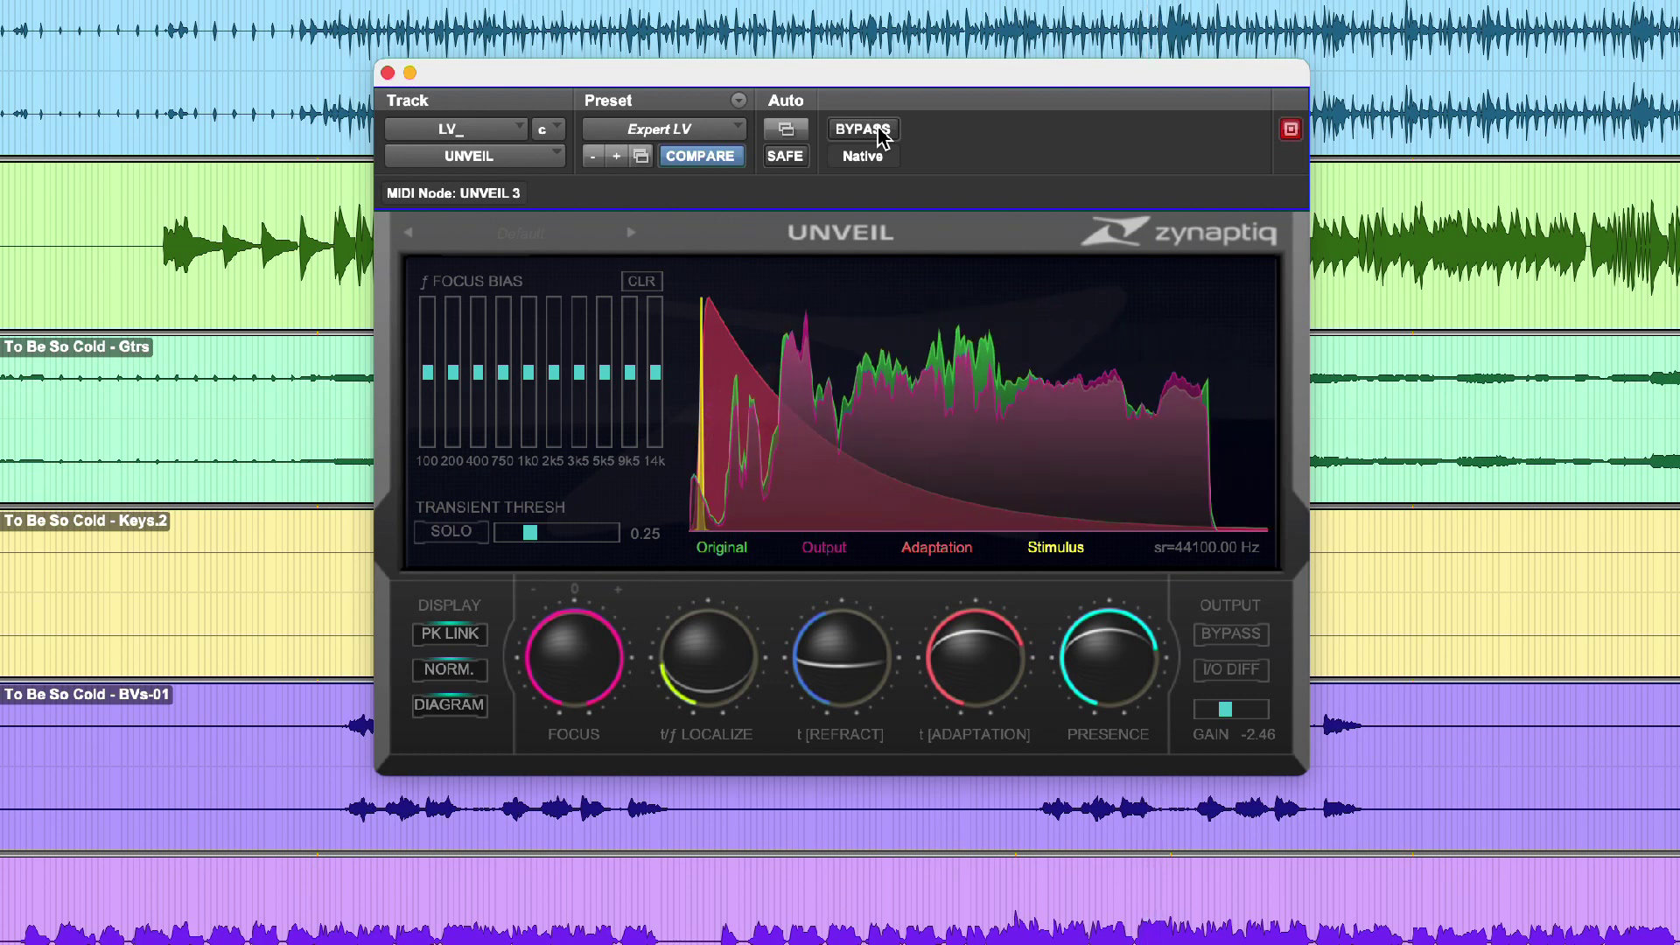
left_click(881, 137)
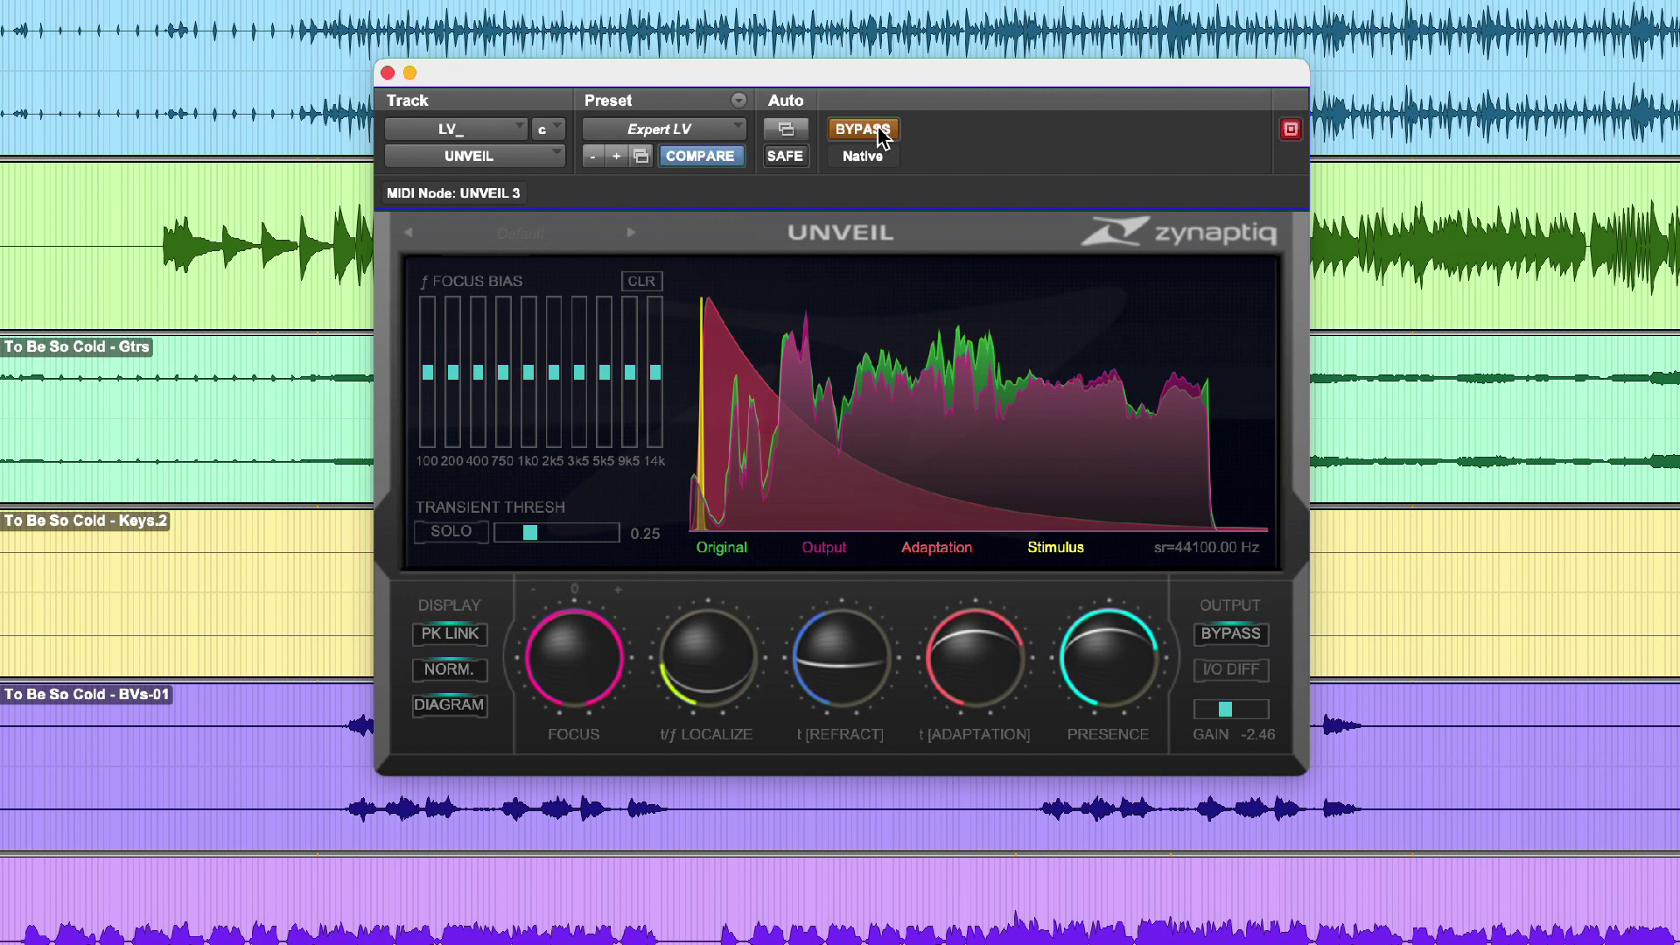
left_click(877, 131)
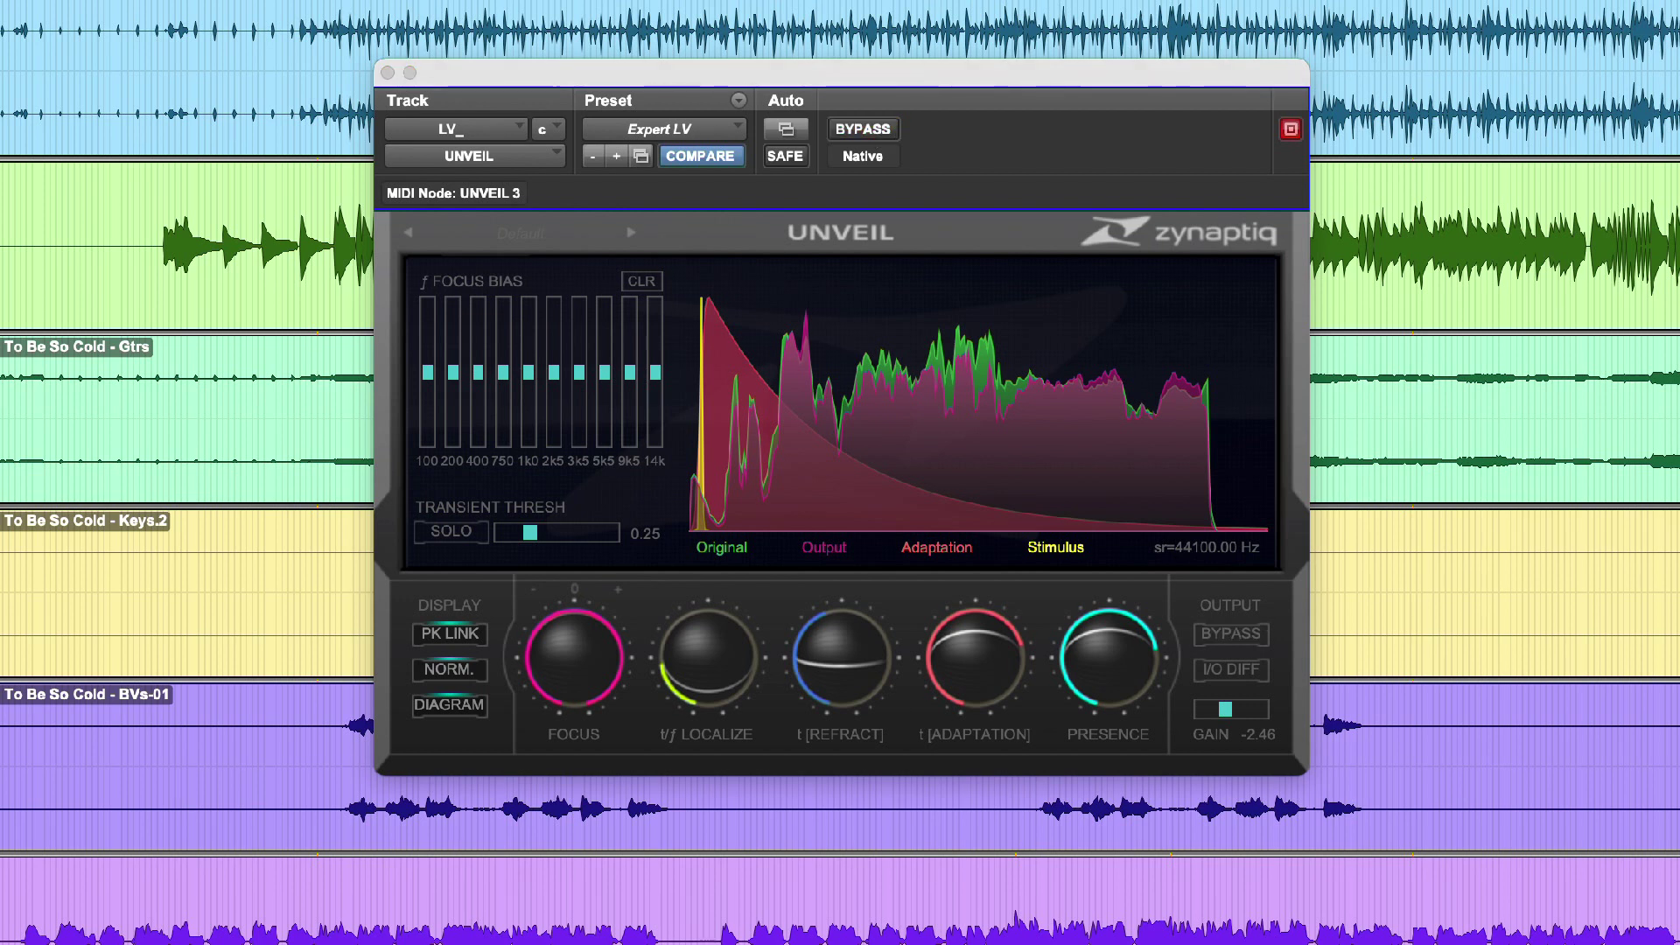